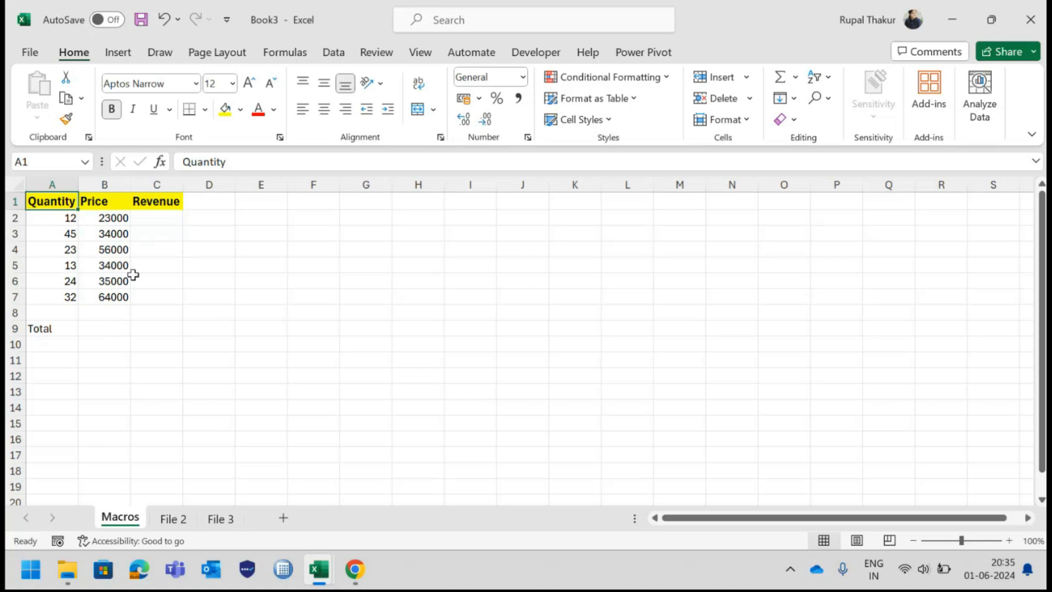
Change the label in A9 to "Total Revenue" and widen column A to fit it.
click(183, 343)
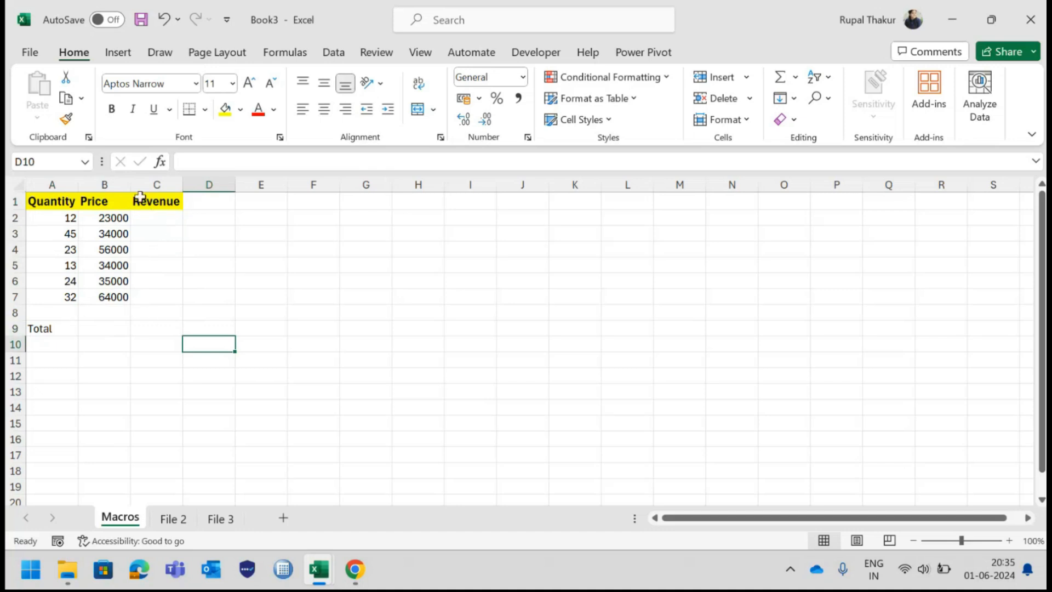
click(156, 328)
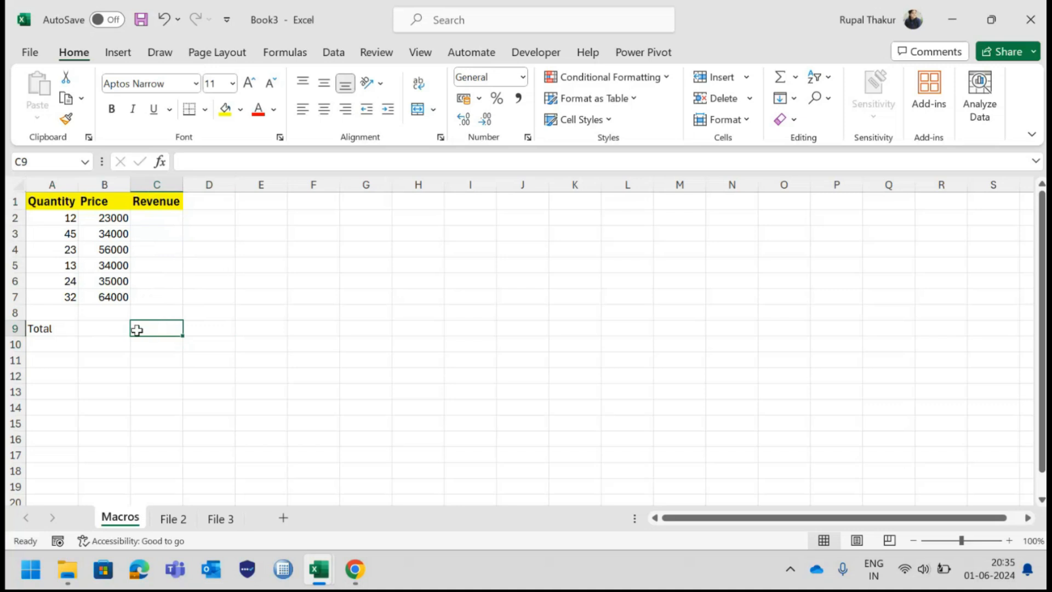
double_click(60, 330)
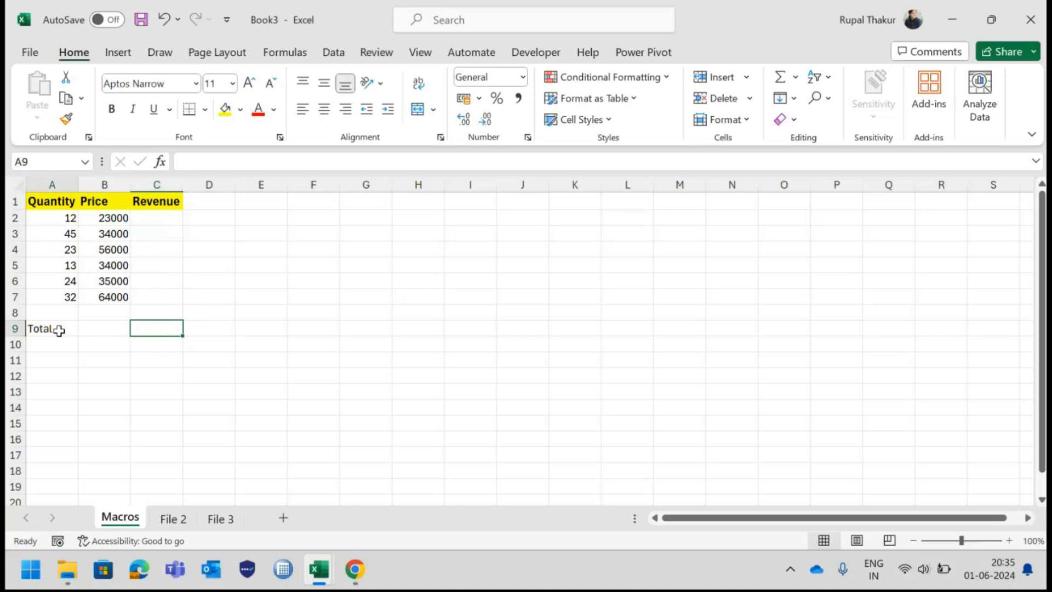
text(Re)
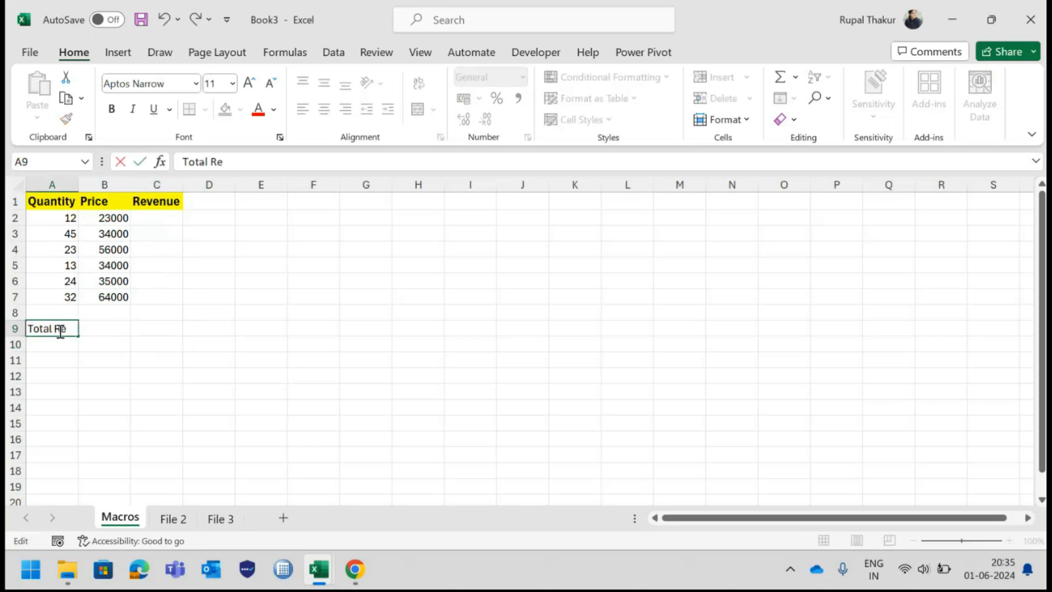
text(venue)
click(191, 407)
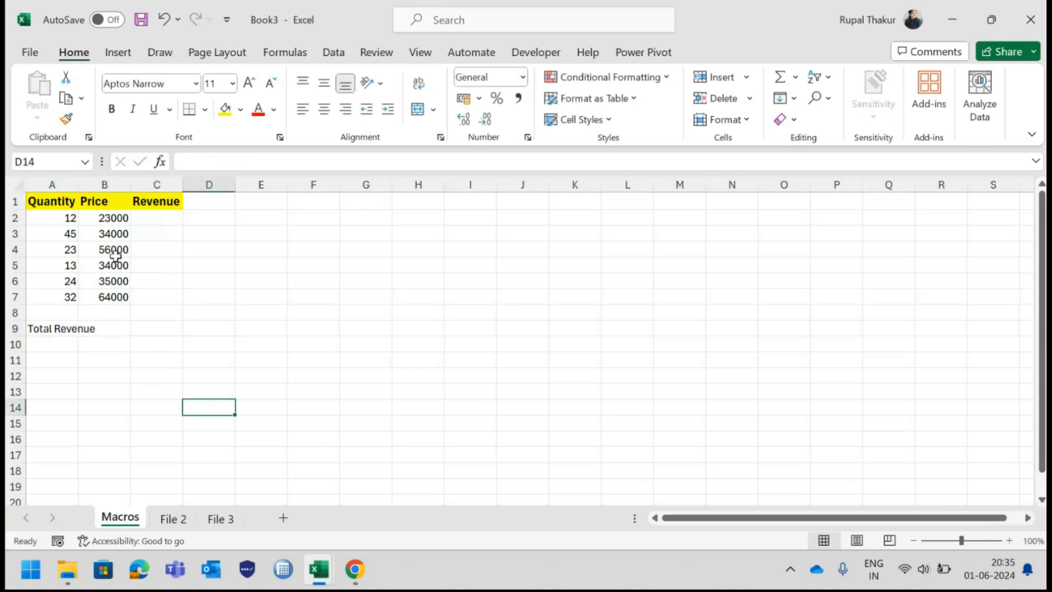
double_click(79, 185)
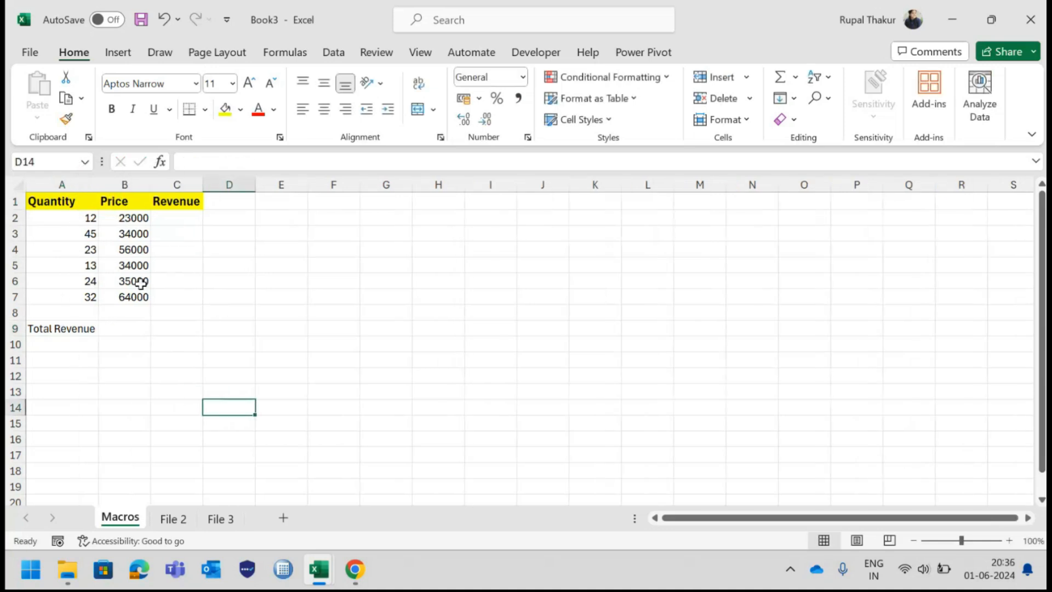
Make the header row A1:C1 on the File 3 sheet bold.
click(175, 519)
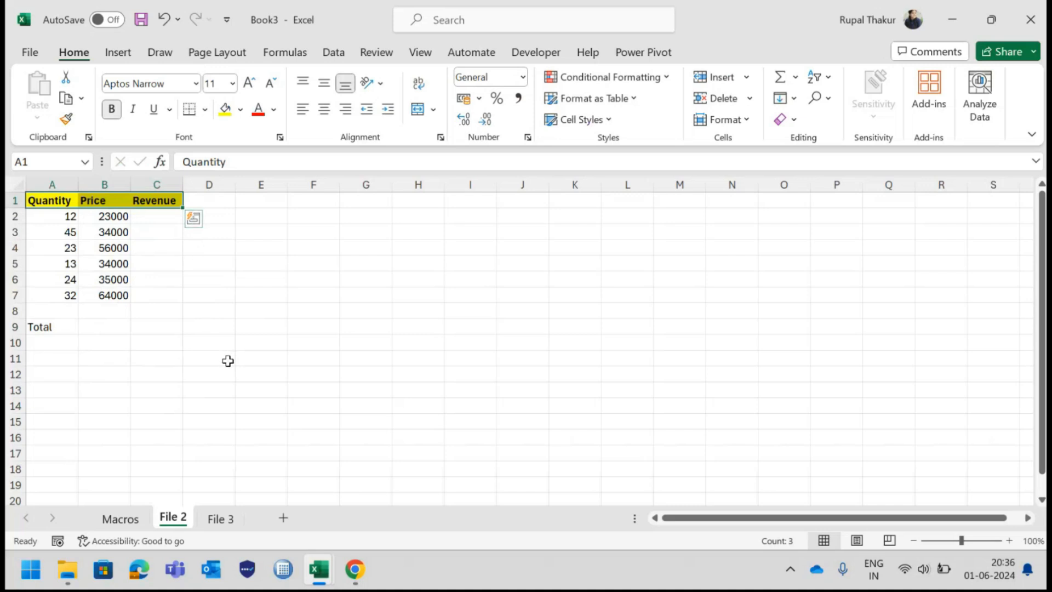
click(224, 520)
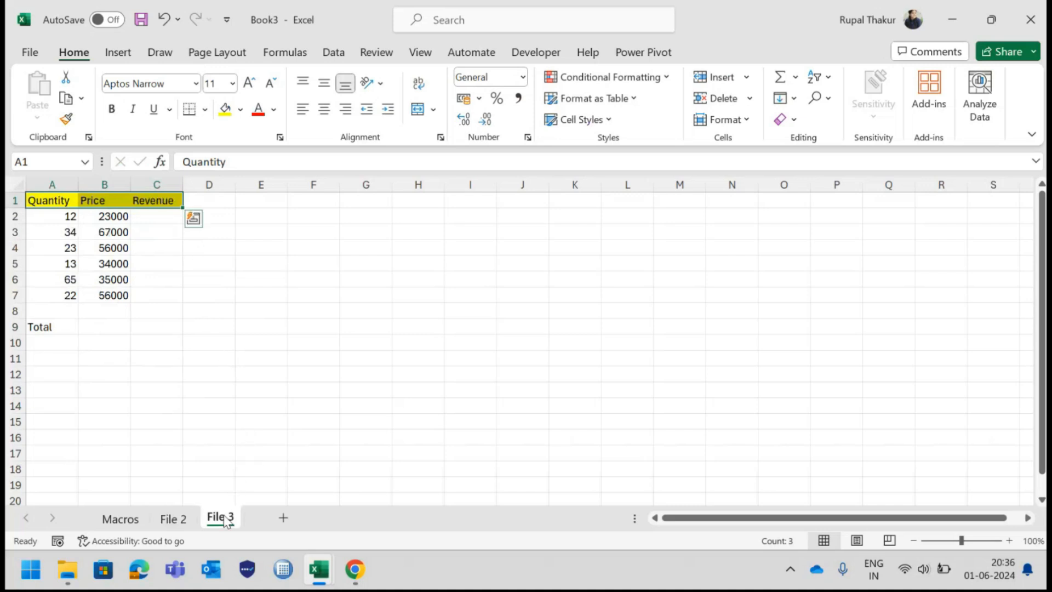
click(114, 116)
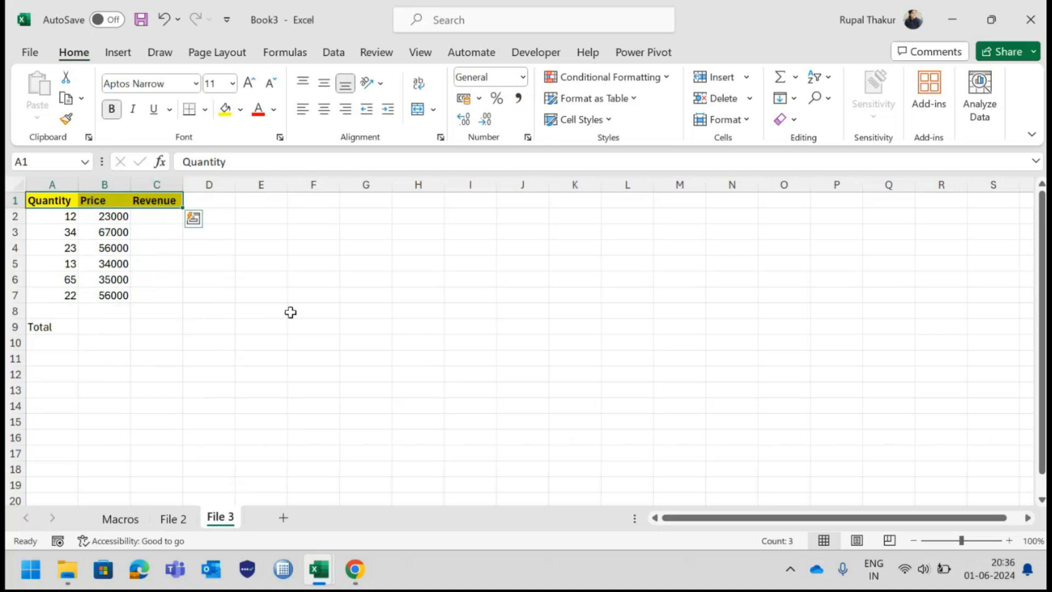
Set up a new macro recording from the Macros sheet and name the macro Rev.
click(115, 519)
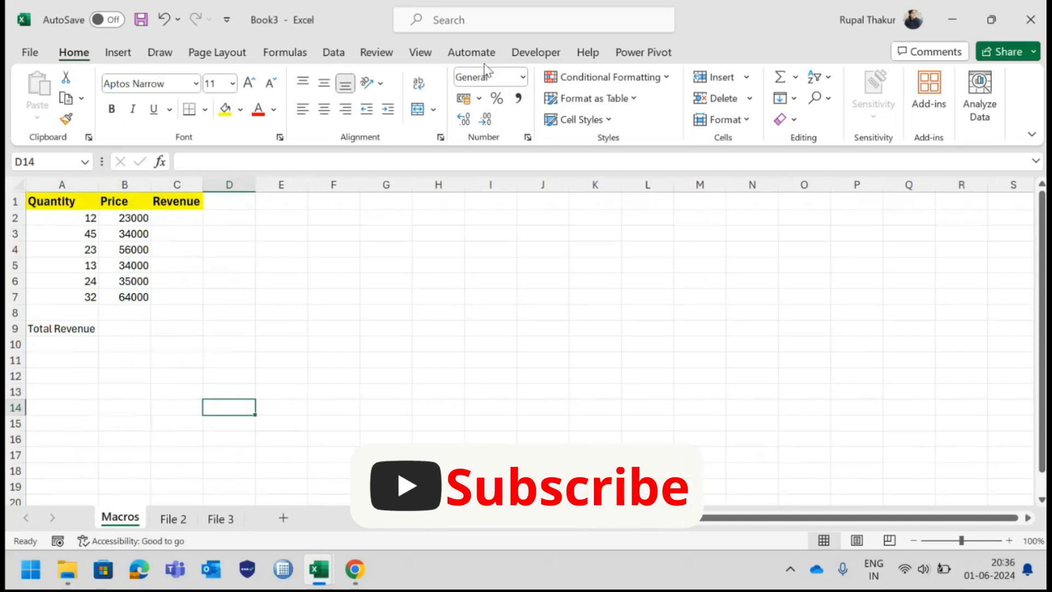
click(420, 53)
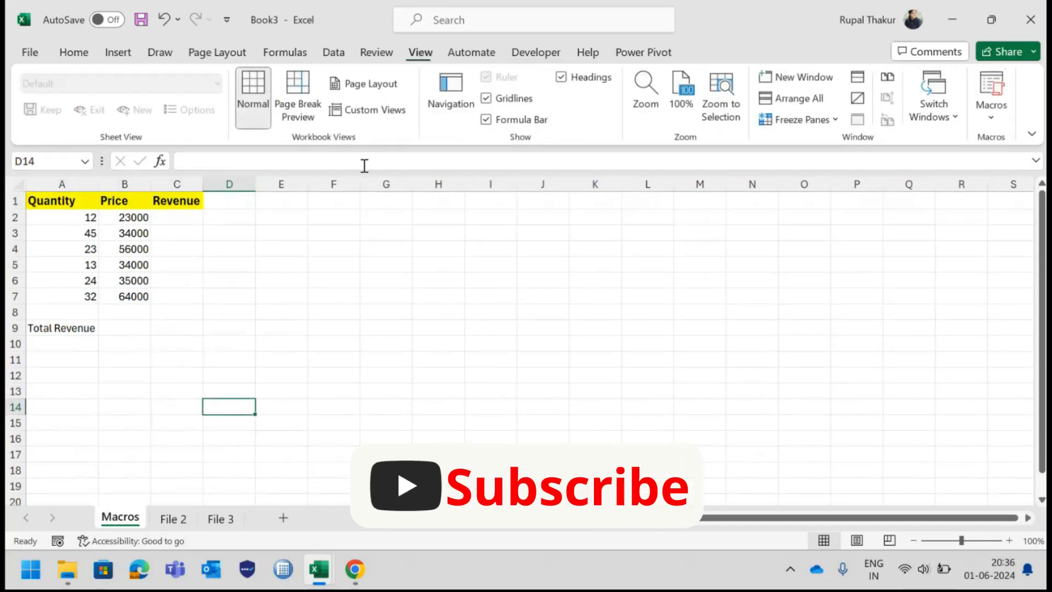
click(992, 87)
click(435, 241)
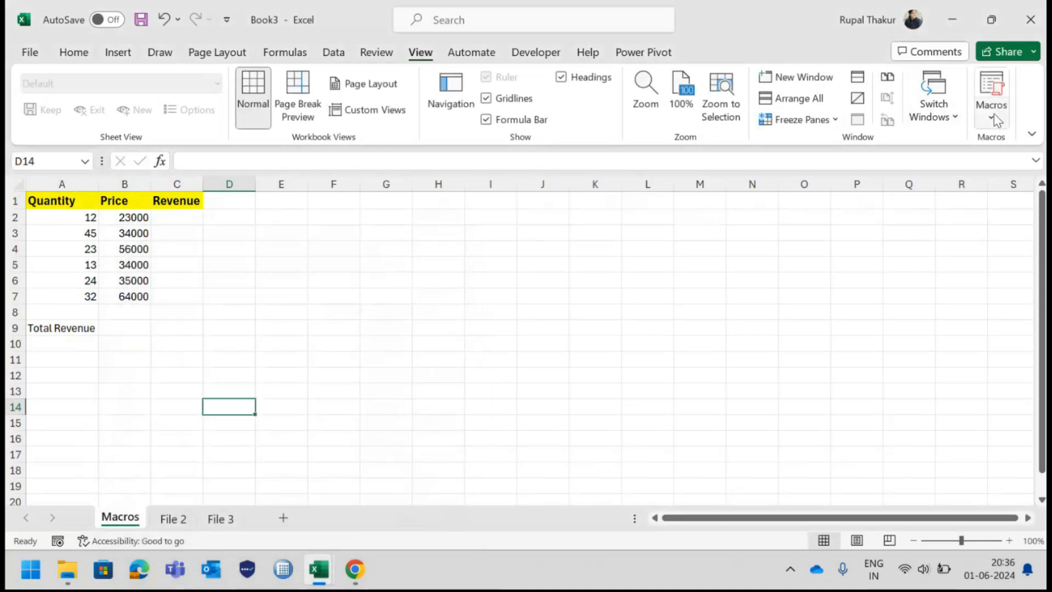
click(995, 119)
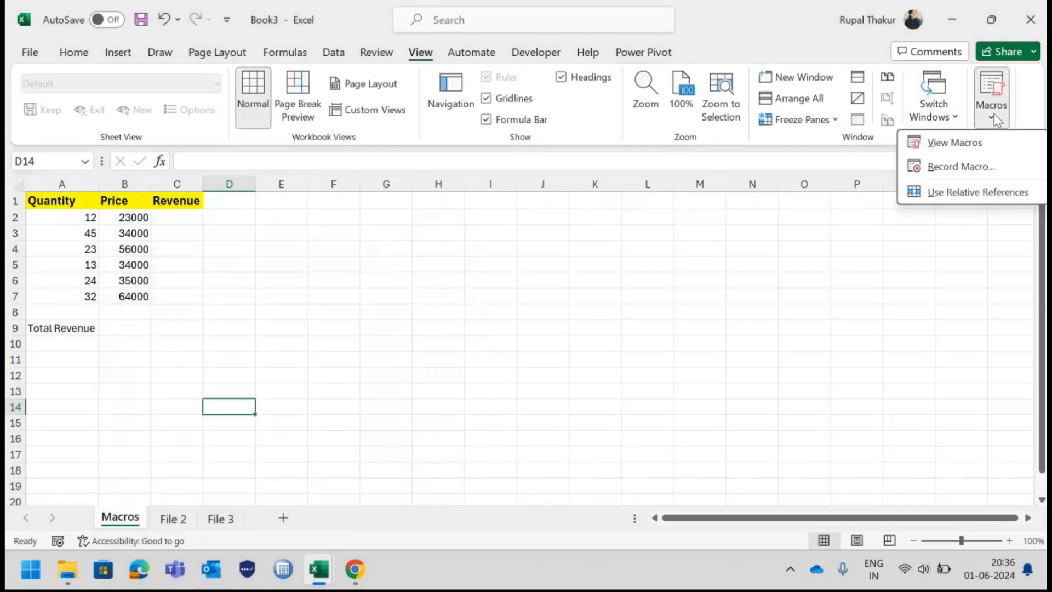
click(960, 167)
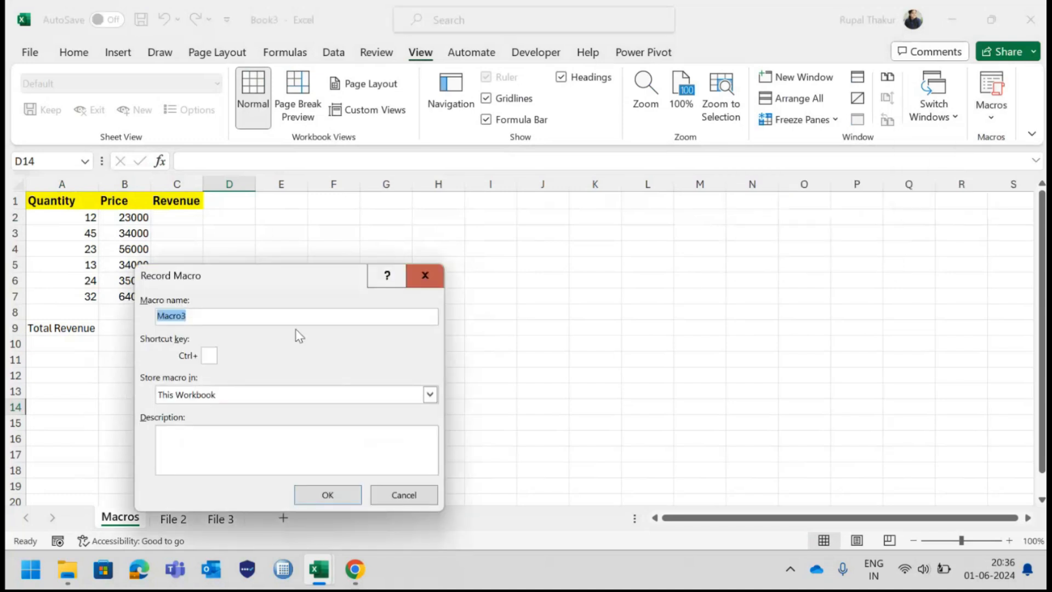
drag(285, 285, 563, 185)
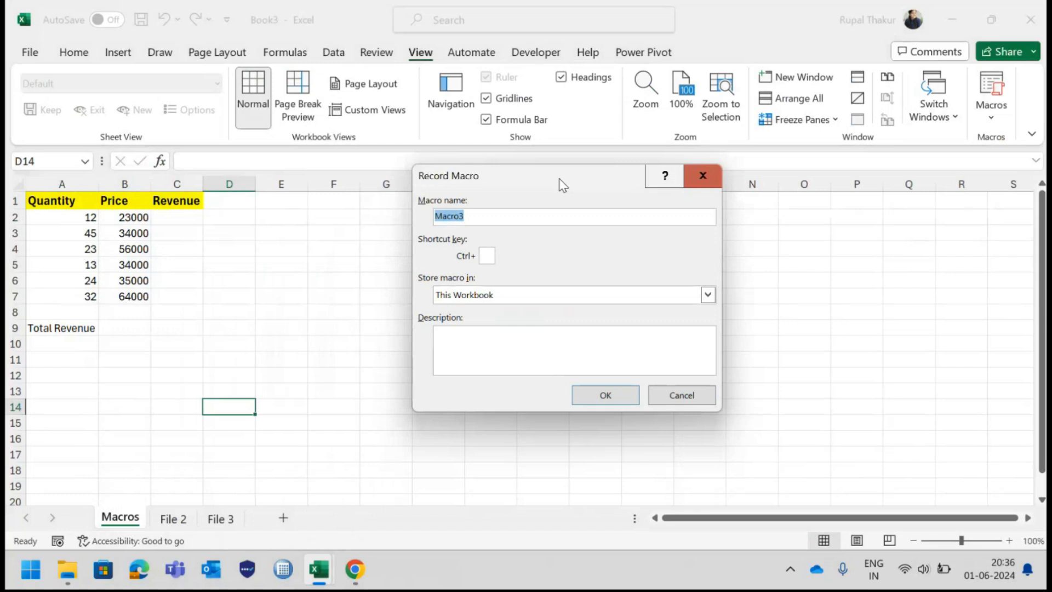
key(BackSpace)
text(RE)
key(BackSpace)
text(ev)
key(BackSpace)
key(BackSpace)
text(ev)
Assign the macro Ctrl+p and the description "Revenue of the products by quanitity and price", and start recording, replacing the existing Rev macro.
click(488, 255)
text(p)
text(Reven)
text(ue )
text(of the )
text(products )
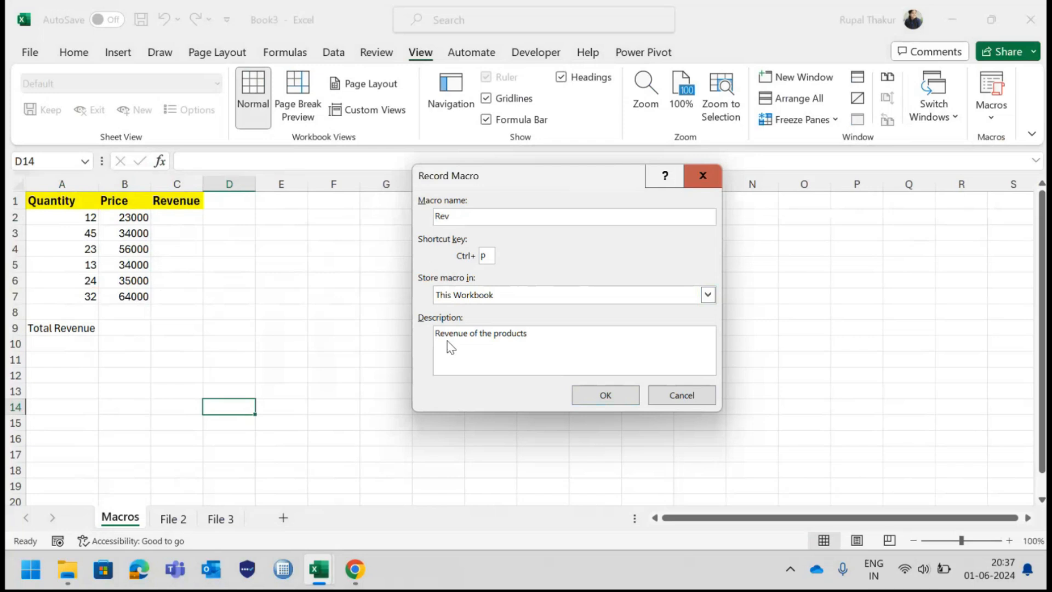
text(by quanitity and price)
click(595, 393)
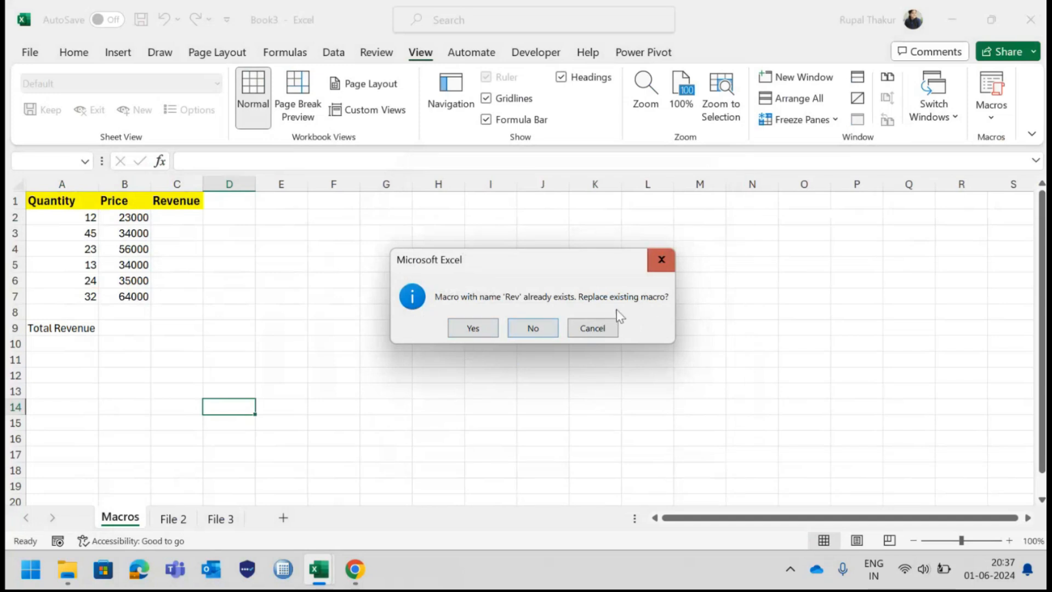
click(475, 329)
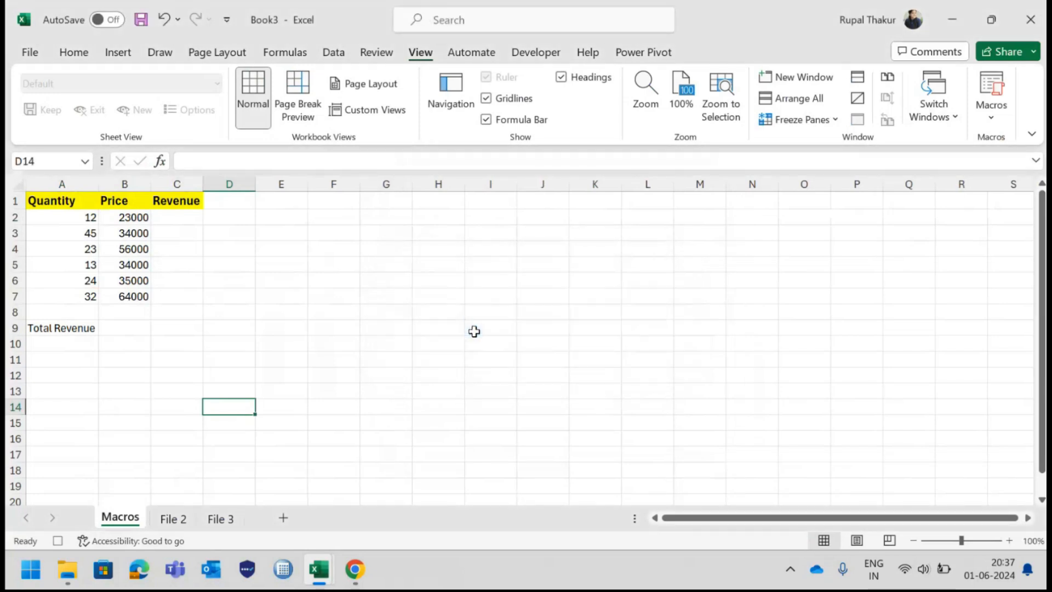
Calculate the first revenue in C2 with =A2*B2 and fill the formula down to C7.
click(193, 226)
click(187, 216)
text(=)
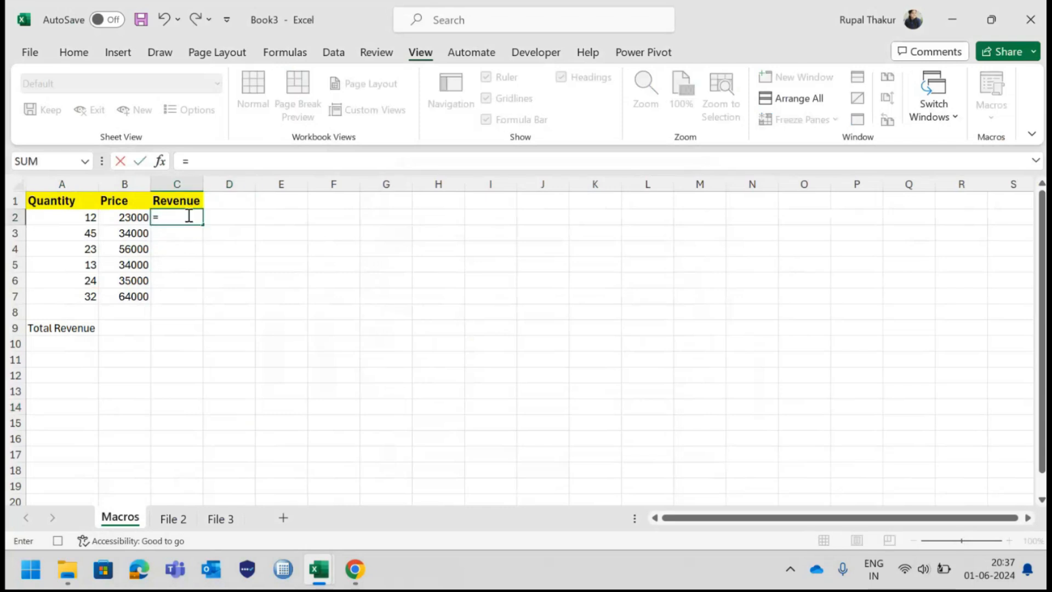
click(88, 218)
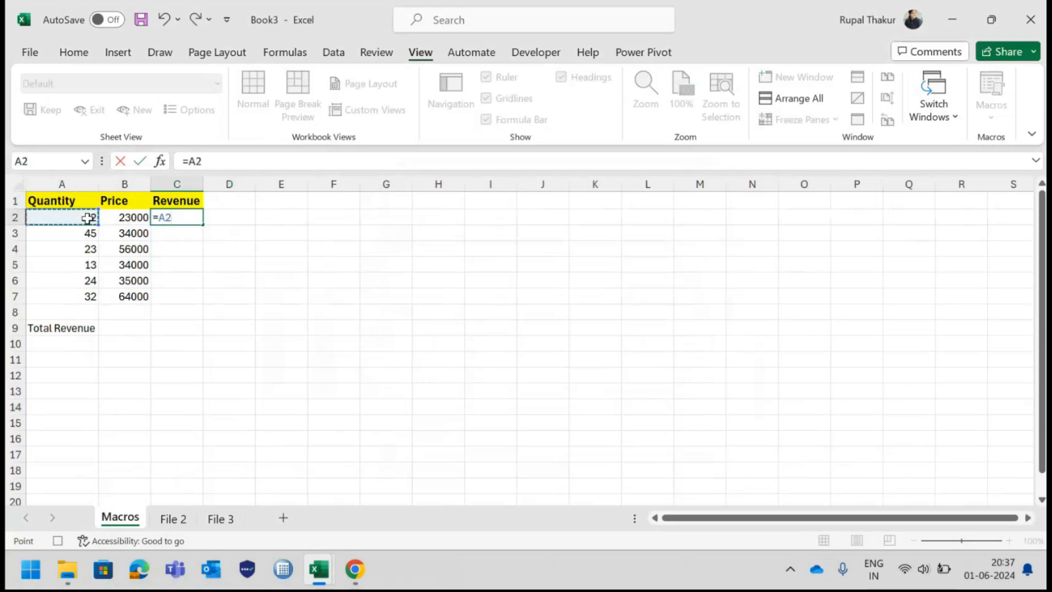
text(*)
click(120, 219)
key(Return)
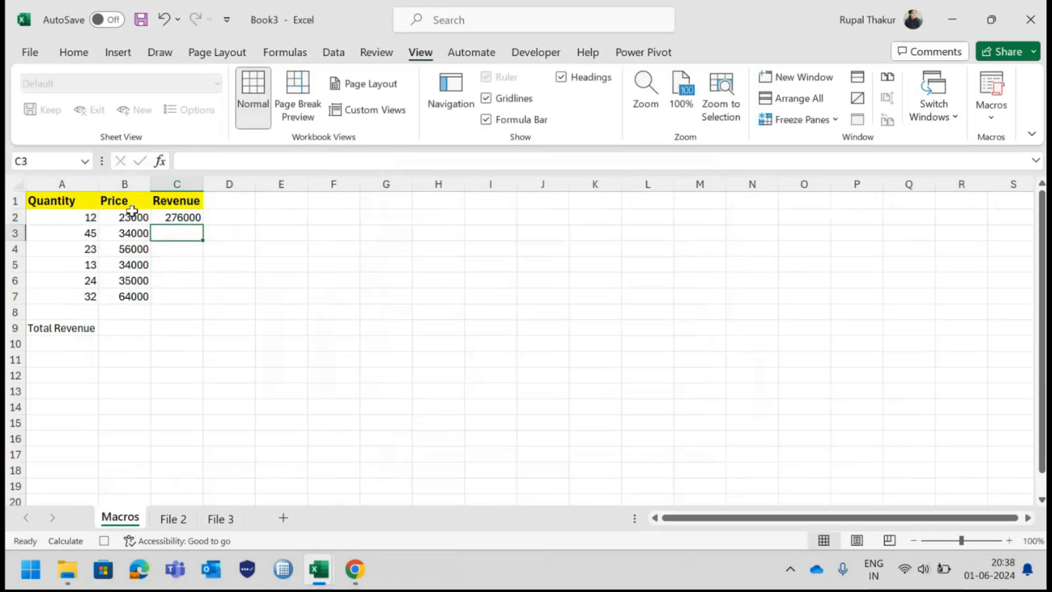
click(179, 217)
drag(202, 224, 209, 298)
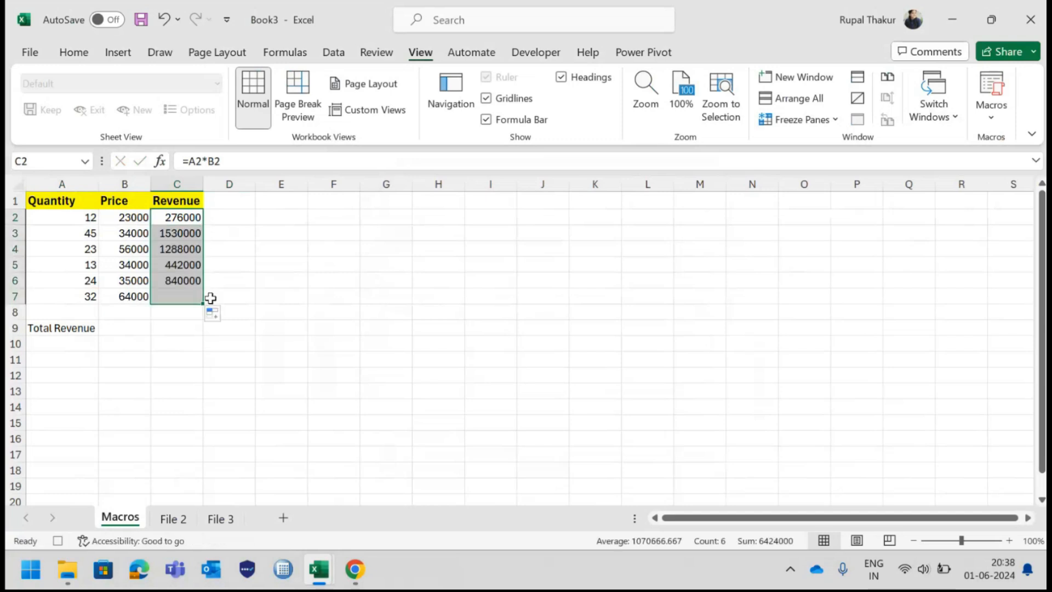
Total the revenues in C9 with =SUM(C2:C7) and stop the macro recording.
click(173, 330)
text(=)
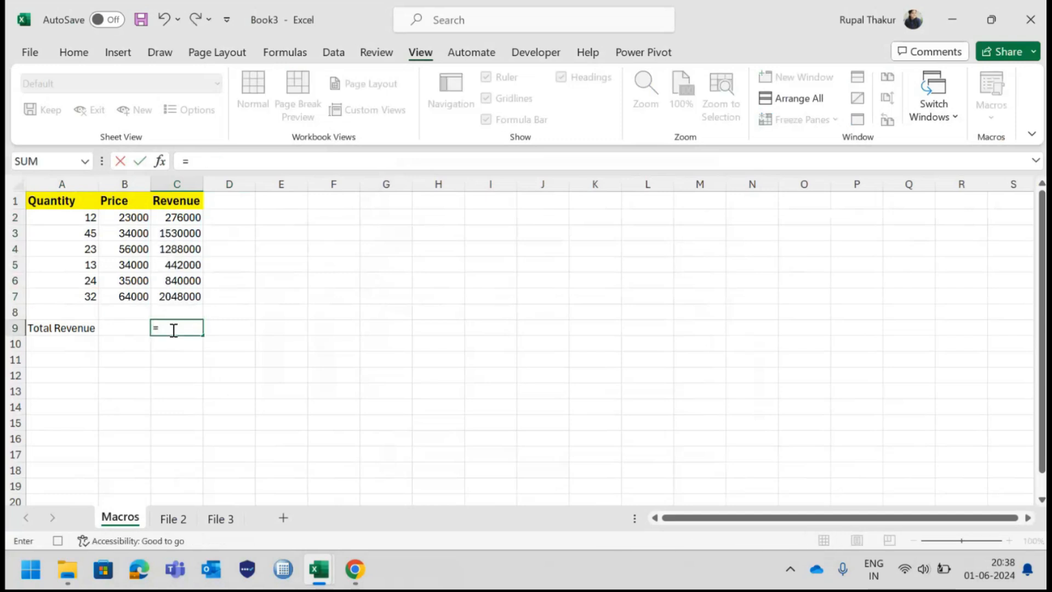
text(sum)
key(Tab)
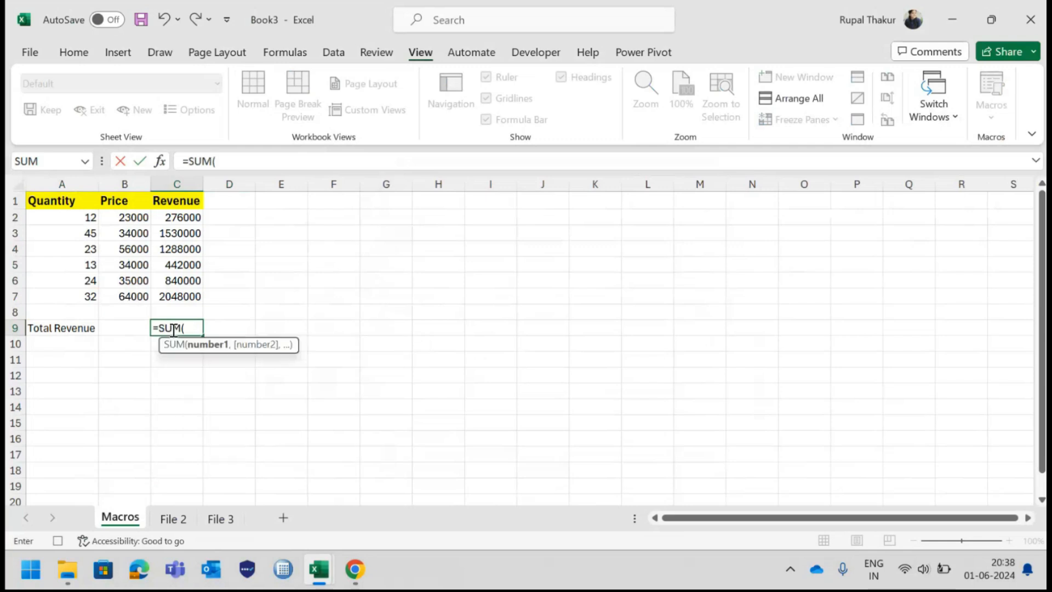
drag(186, 218, 178, 294)
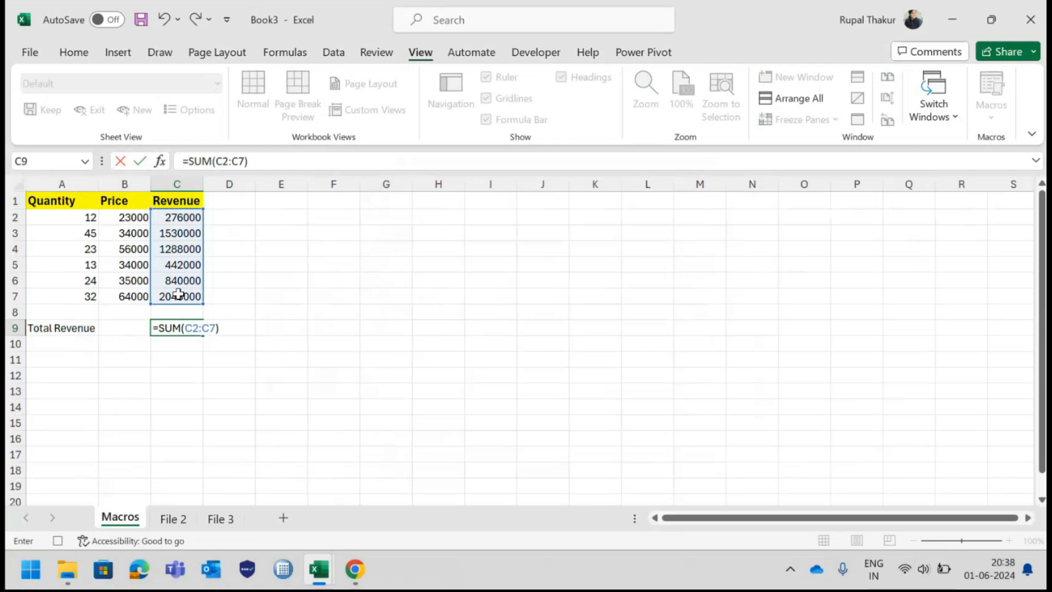
key(Return)
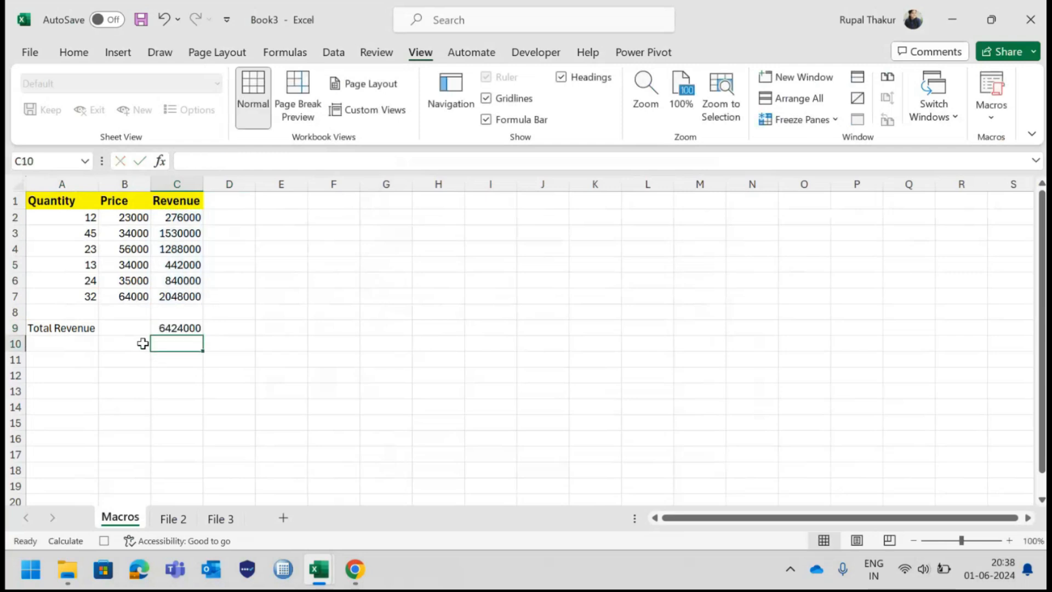
click(994, 117)
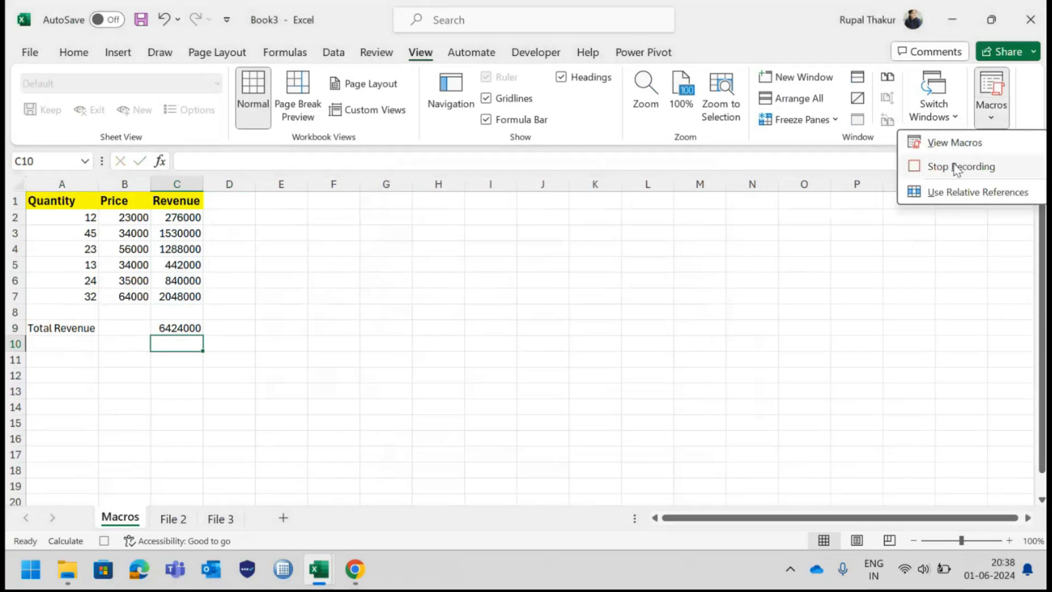
click(960, 165)
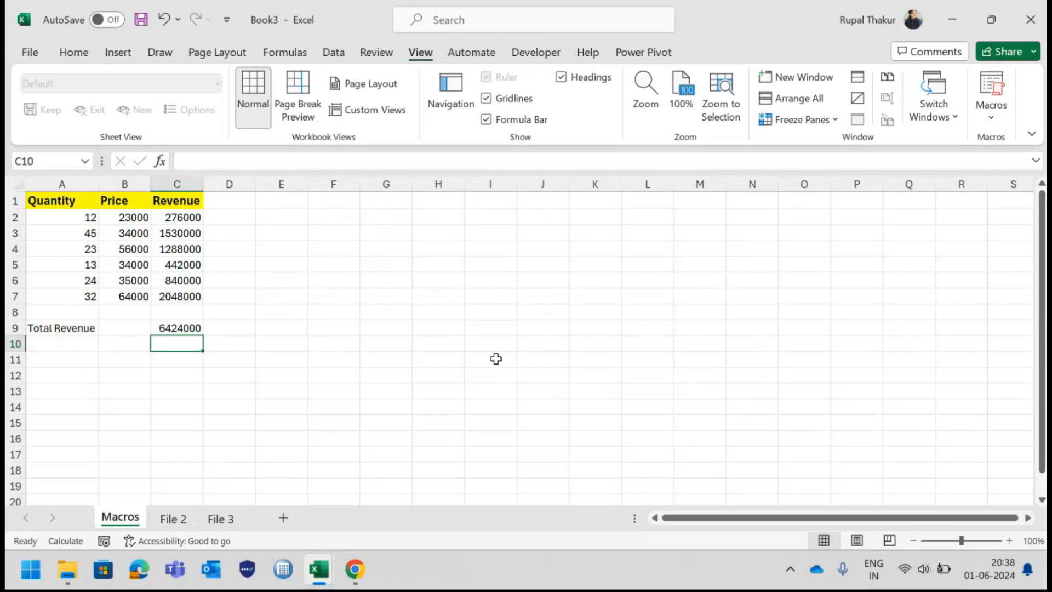
Run the Rev macro on the File 2 and File 3 sheets and return to the Macros sheet.
click(182, 521)
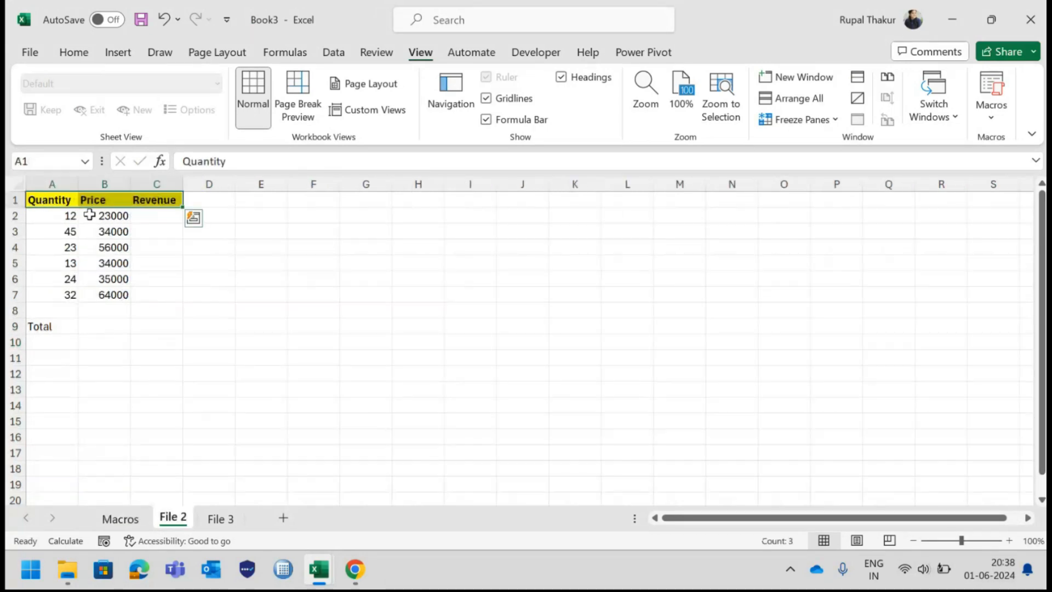
key(ctrl+m)
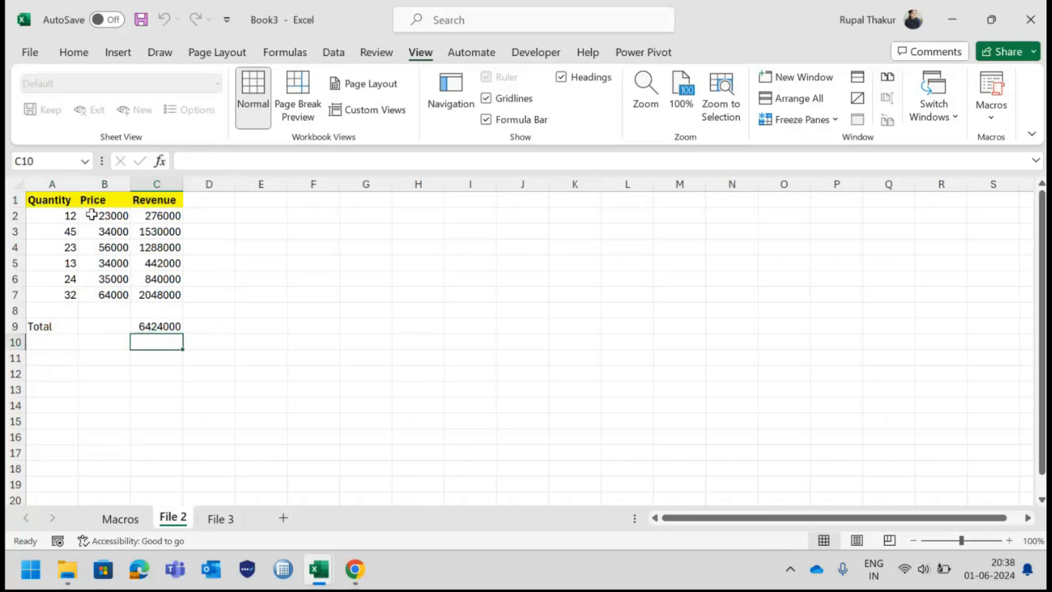
click(229, 520)
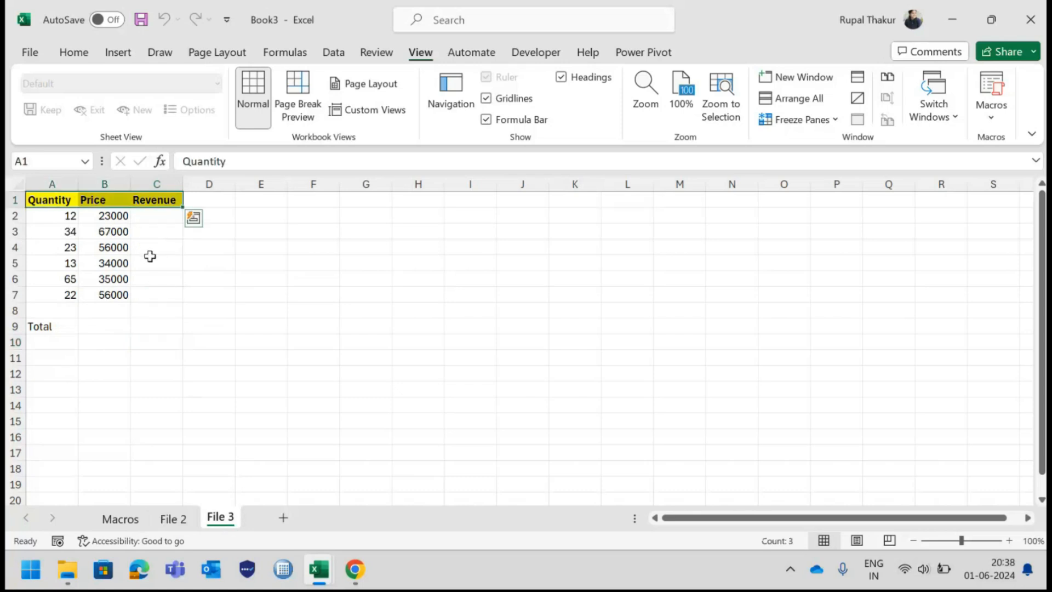
key(ctrl+m)
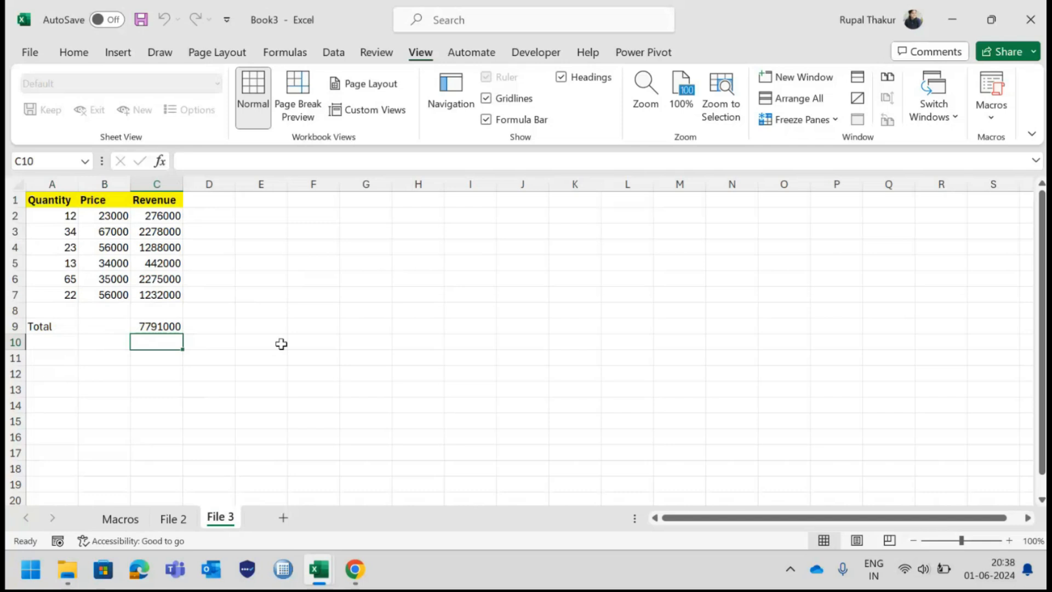
click(122, 516)
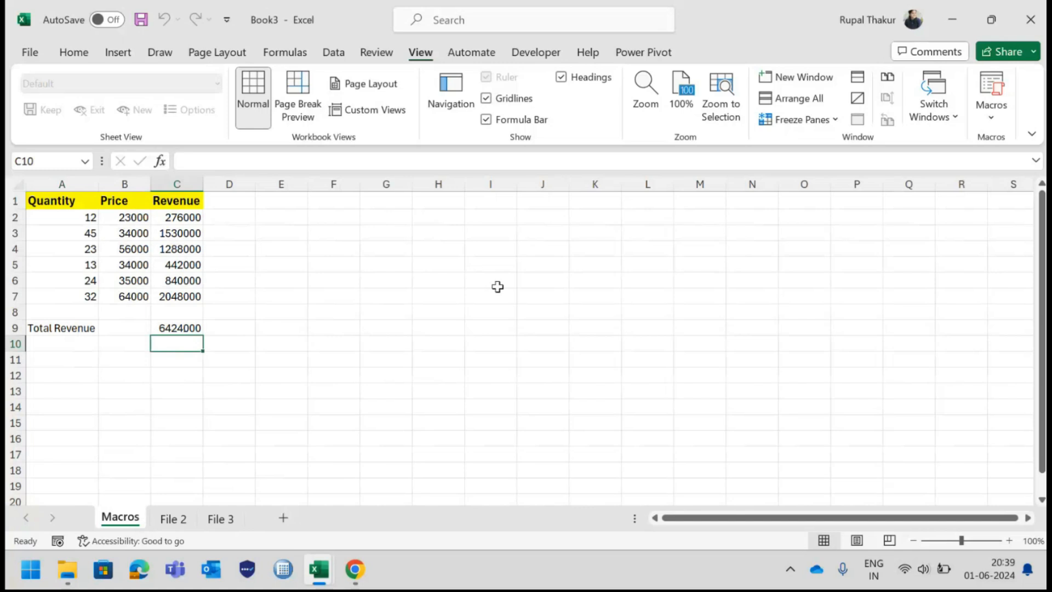
click(990, 112)
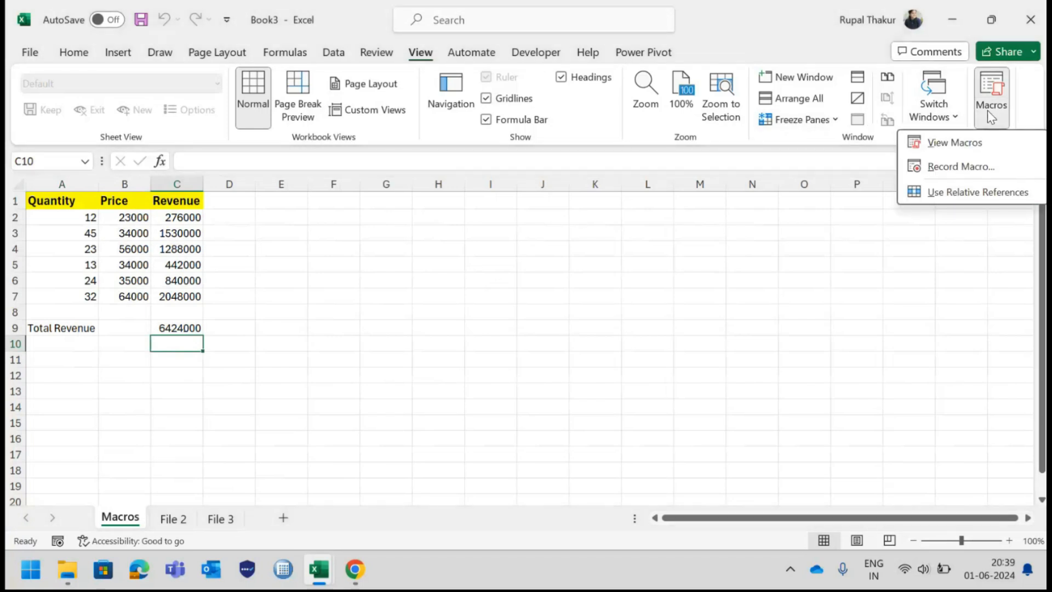
click(946, 171)
click(487, 255)
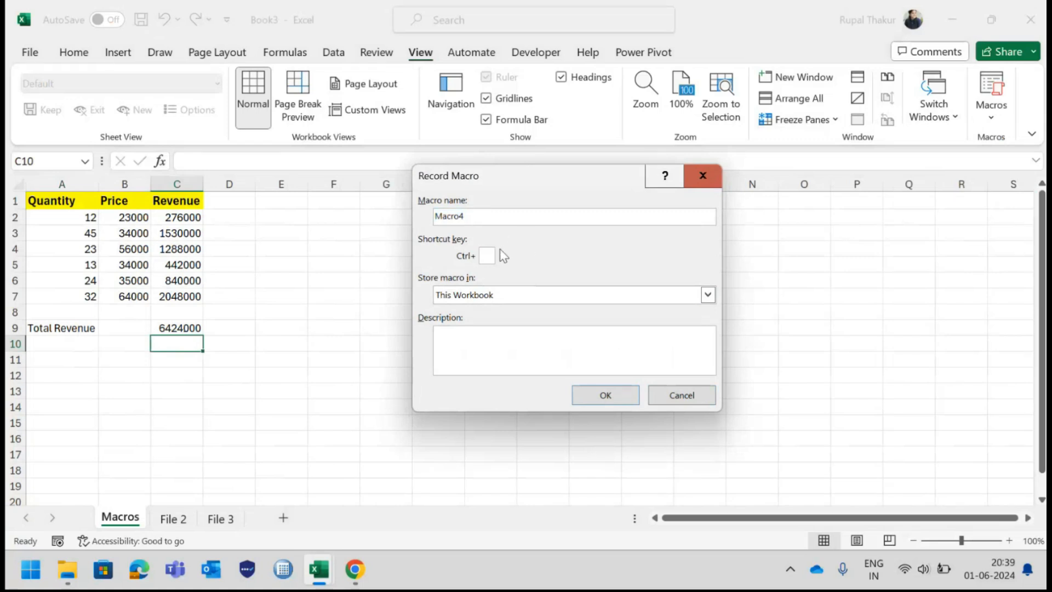
text(E)
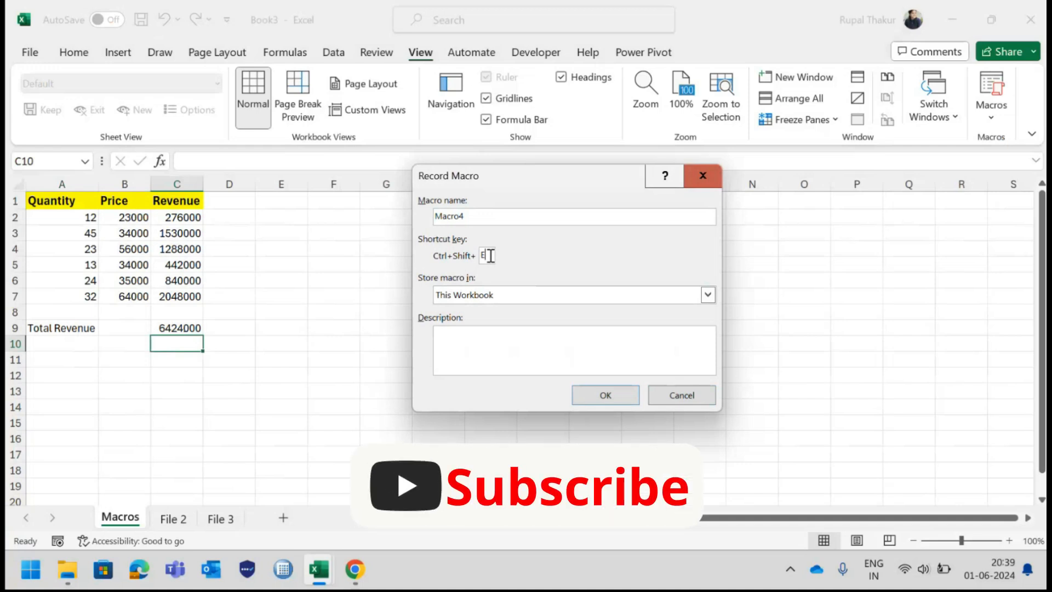
key(BackSpace)
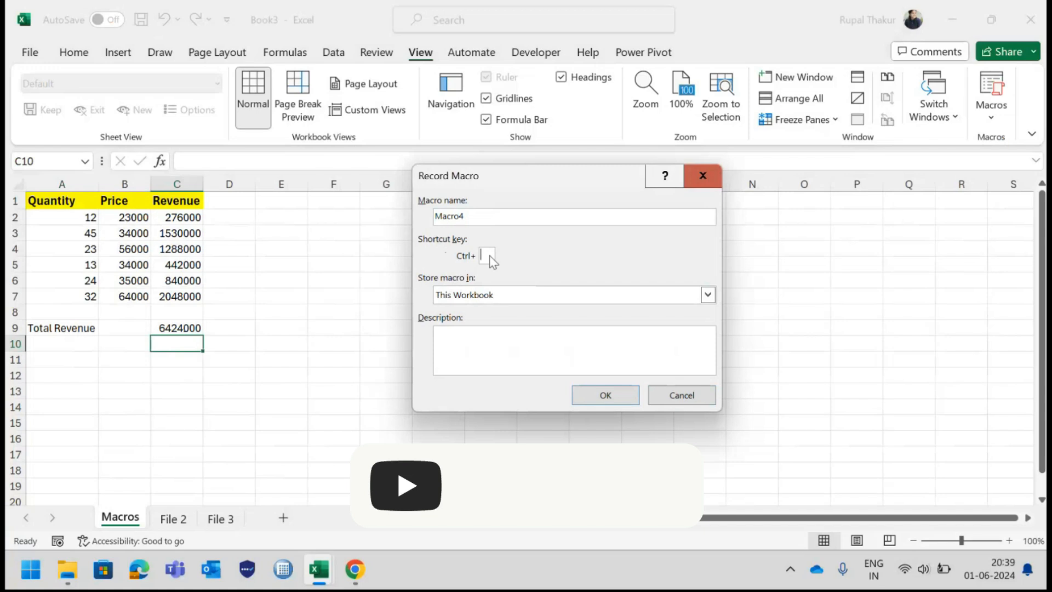
text(e)
key(BackSpace)
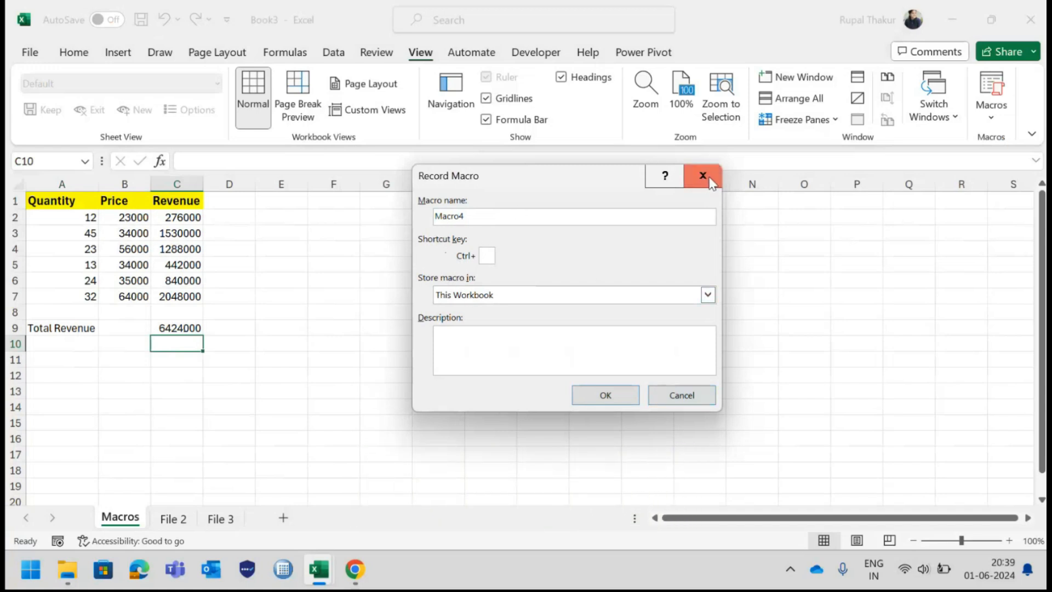
click(710, 179)
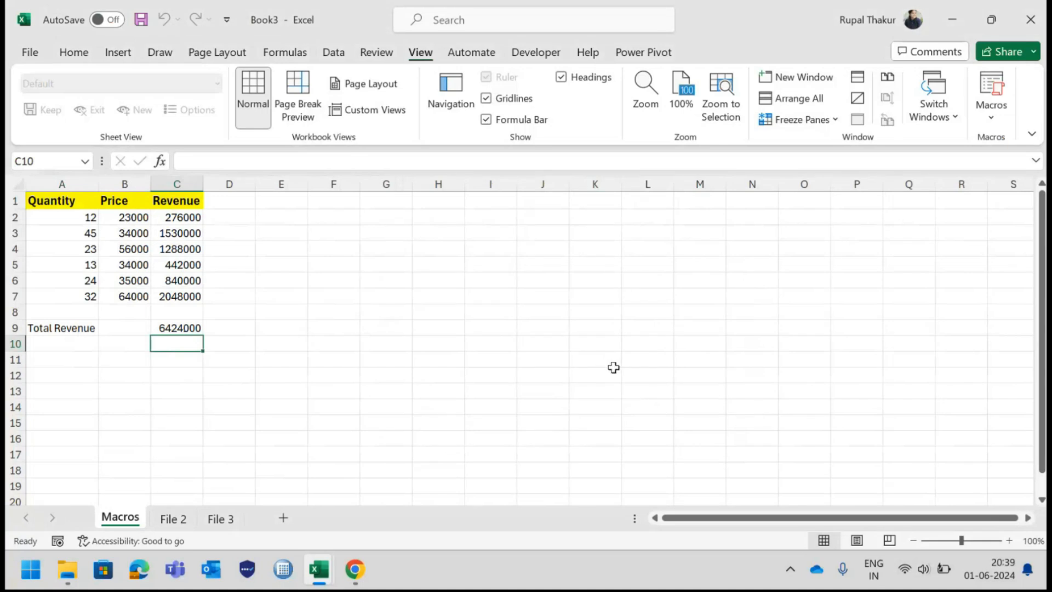